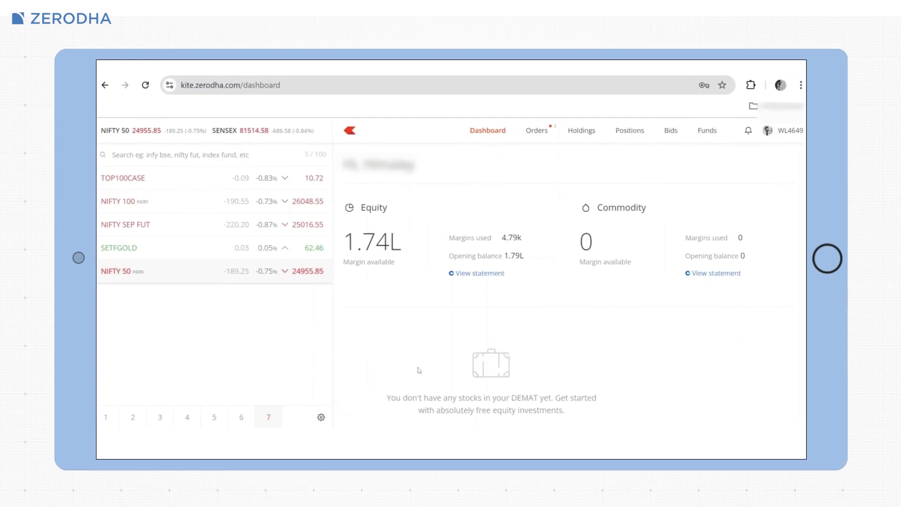
# Create a NIFTY 50 alert named 'ATO for Nifty' set to Alert Triggers Order (ATO)
pyautogui.click(312, 271)
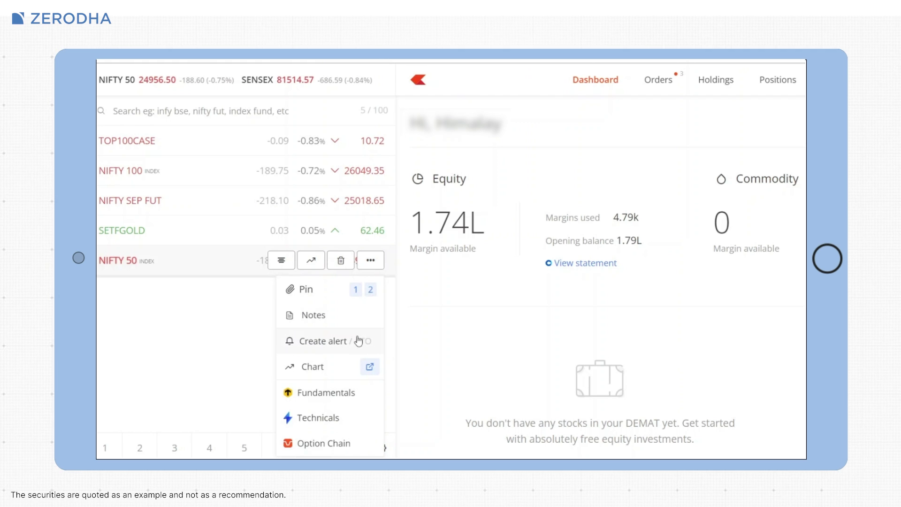
pyautogui.click(358, 342)
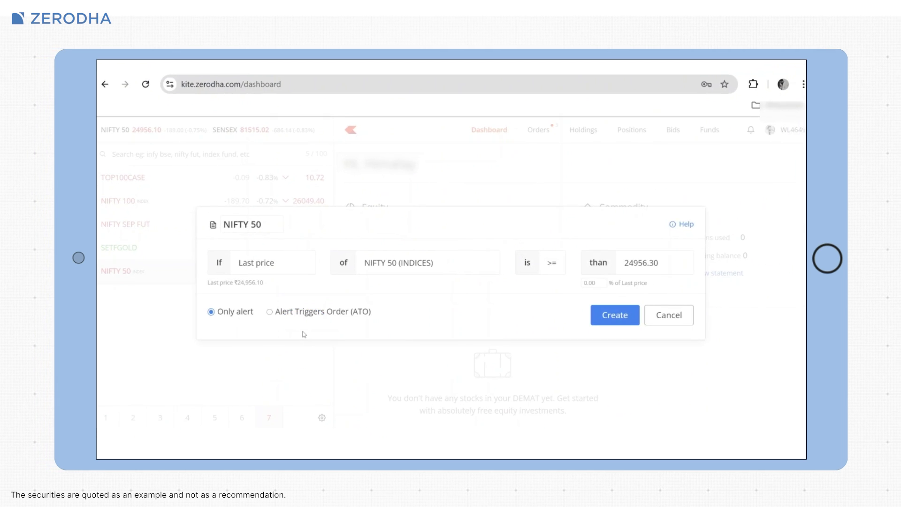
pyautogui.tripleClick(276, 231)
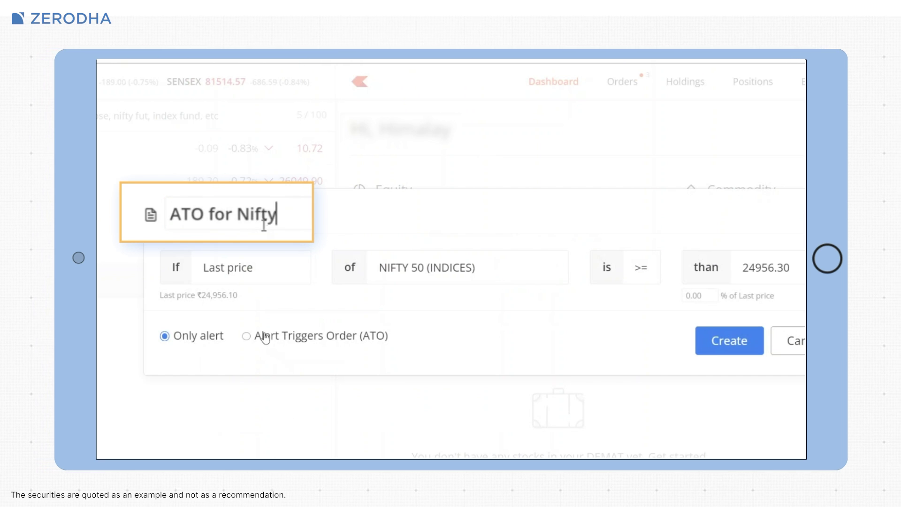
pyautogui.click(266, 337)
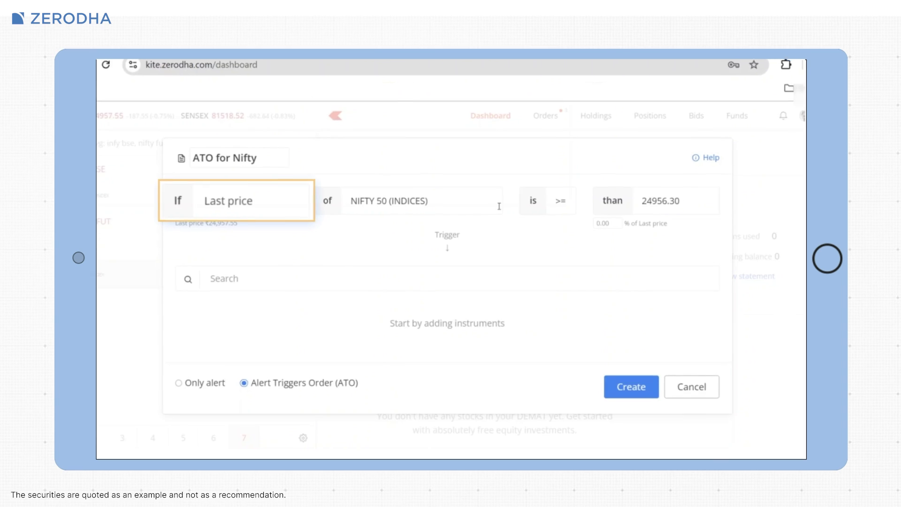
# Set the NIFTY 50 condition to <= at -10% of last price and search for reliance
pyautogui.click(574, 194)
pyautogui.click(575, 217)
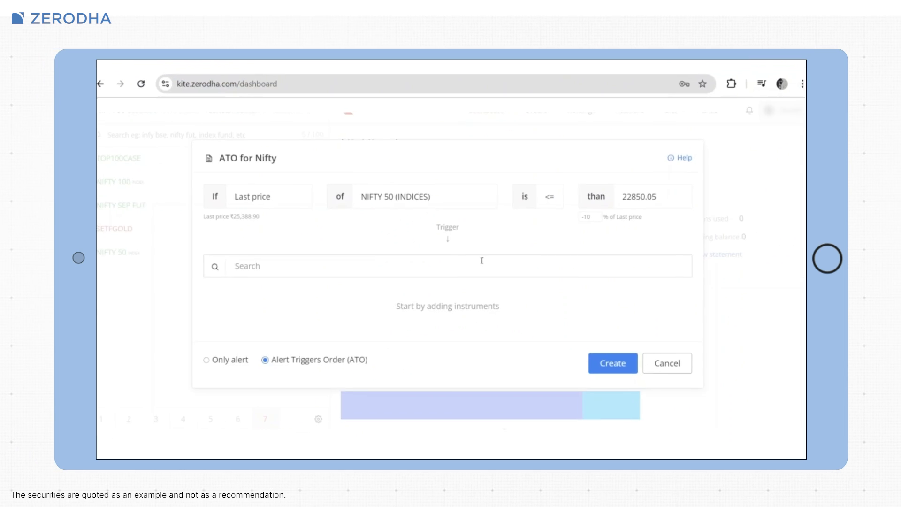
pyautogui.click(486, 281)
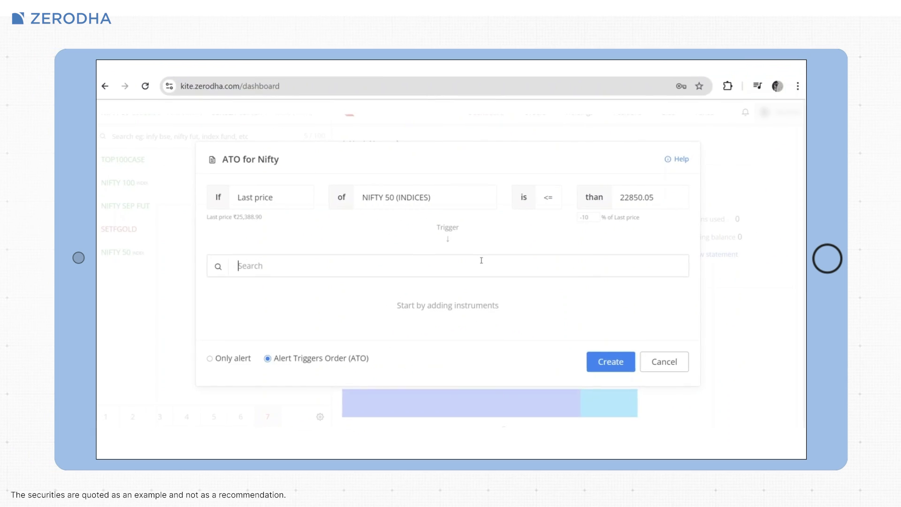
pyautogui.write('reliance')
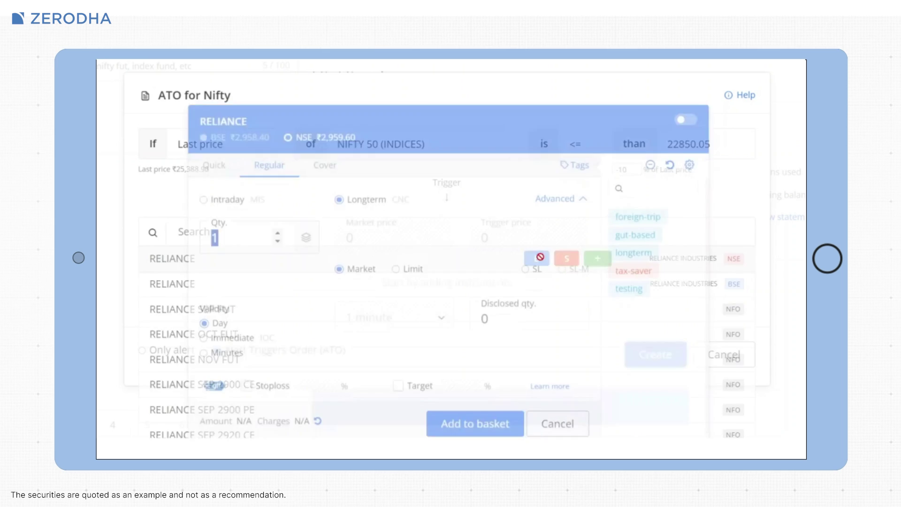
# Add buy orders for RELIANCE, TCS and HDFCBANK to the ATO for Nifty basket
pyautogui.click(540, 259)
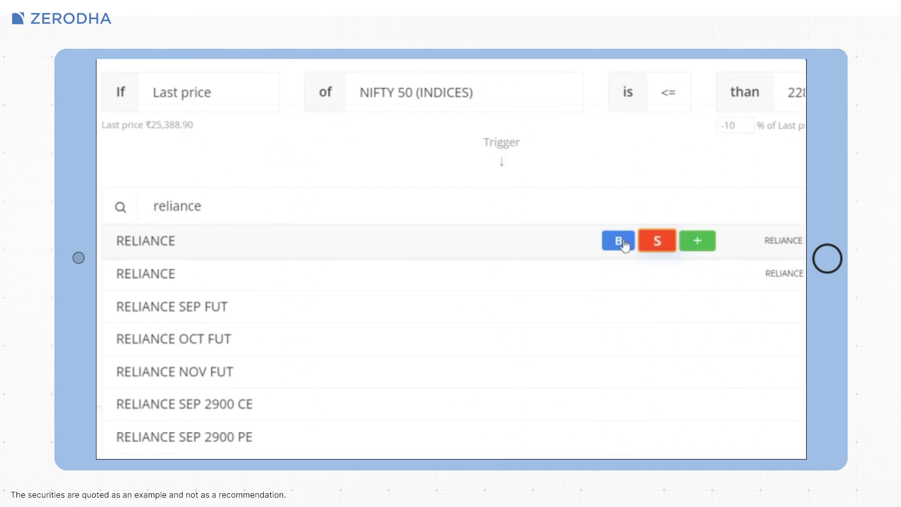
pyautogui.click(618, 240)
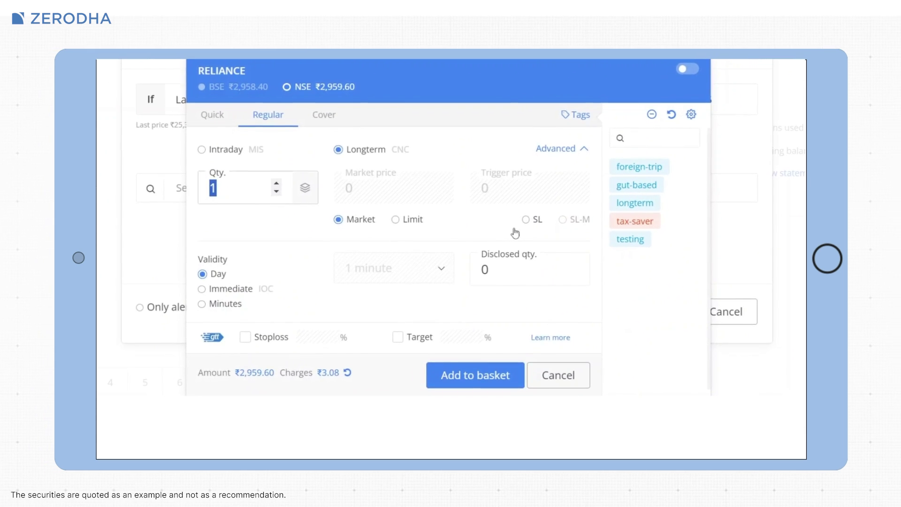
pyautogui.click(485, 370)
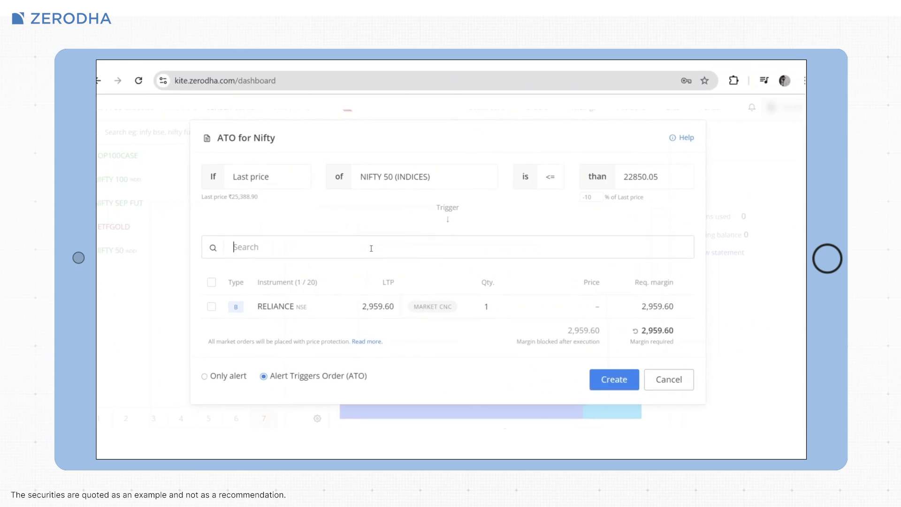
pyautogui.write('TCS')
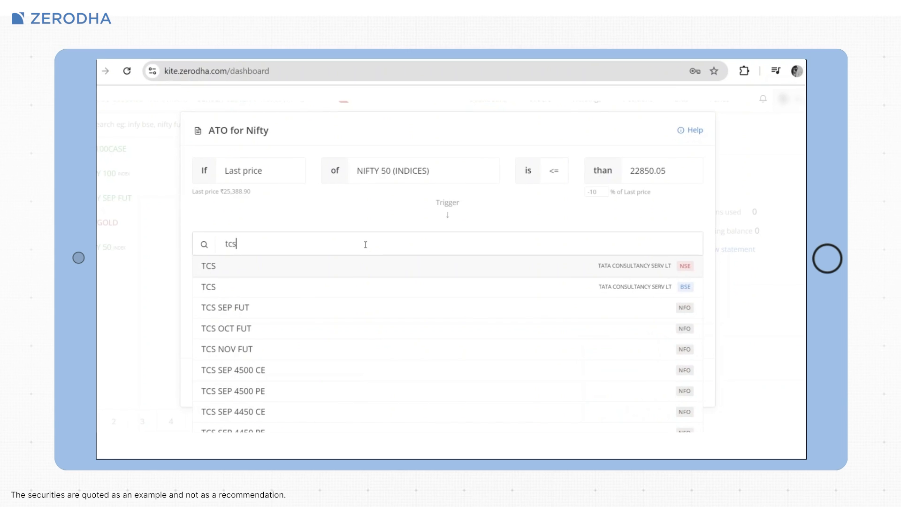
pyautogui.click(516, 268)
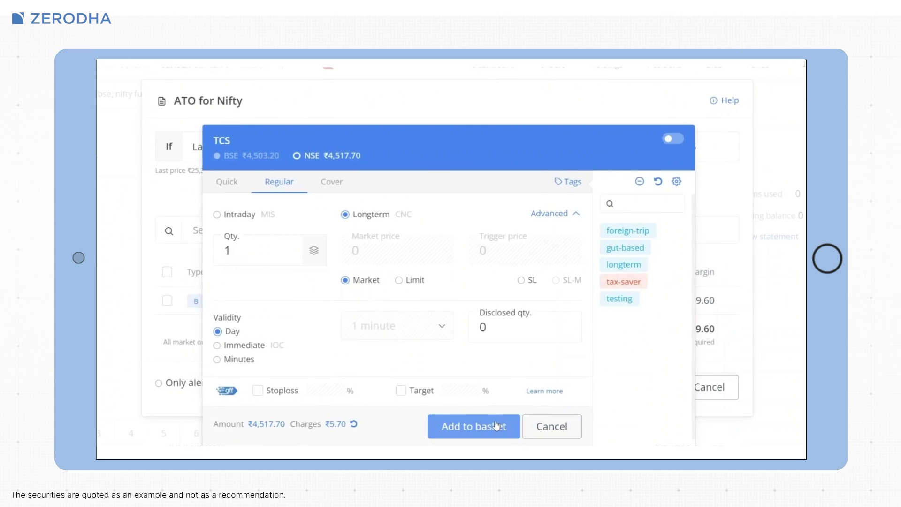
pyautogui.click(496, 425)
pyautogui.write('hdfc')
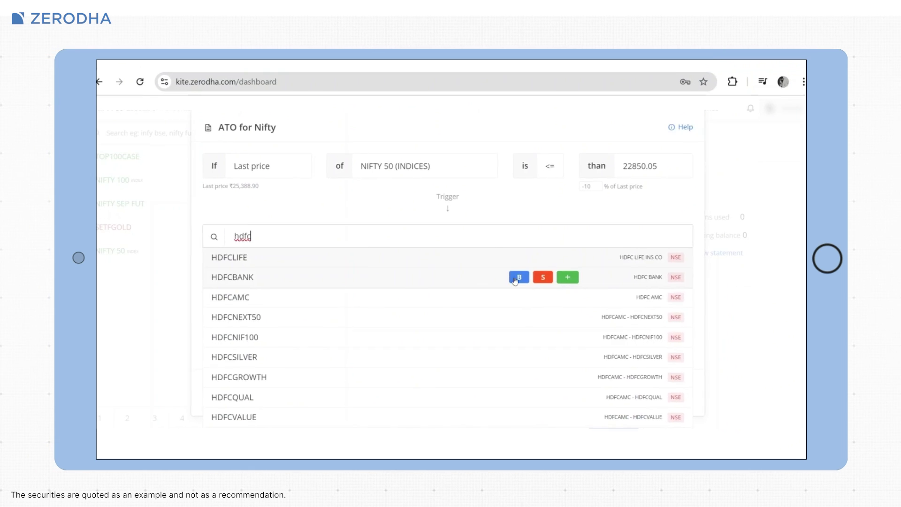
pyautogui.click(515, 280)
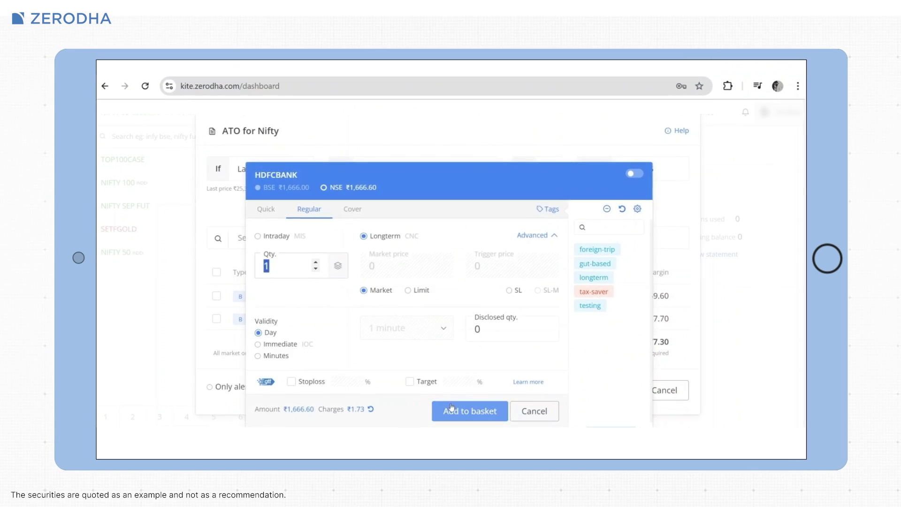
pyautogui.click(469, 409)
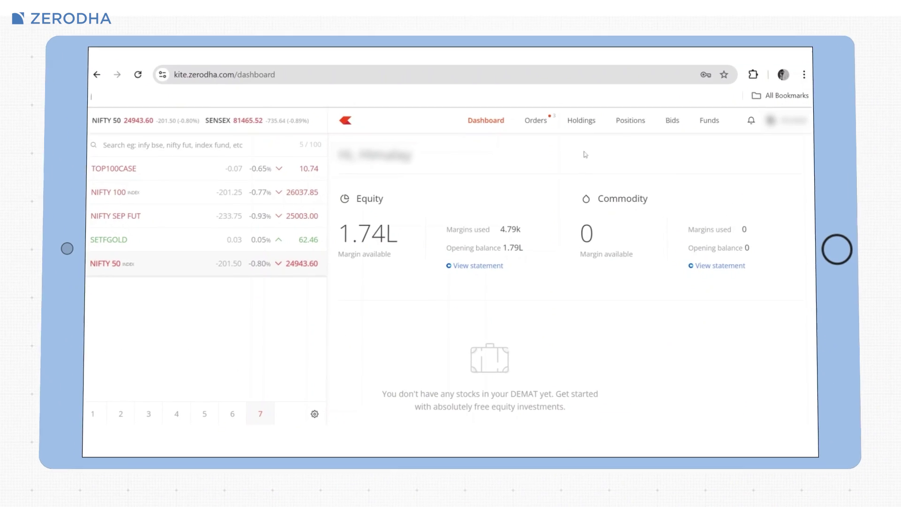
# Go to the Orders page and show the Alerts list
pyautogui.click(549, 124)
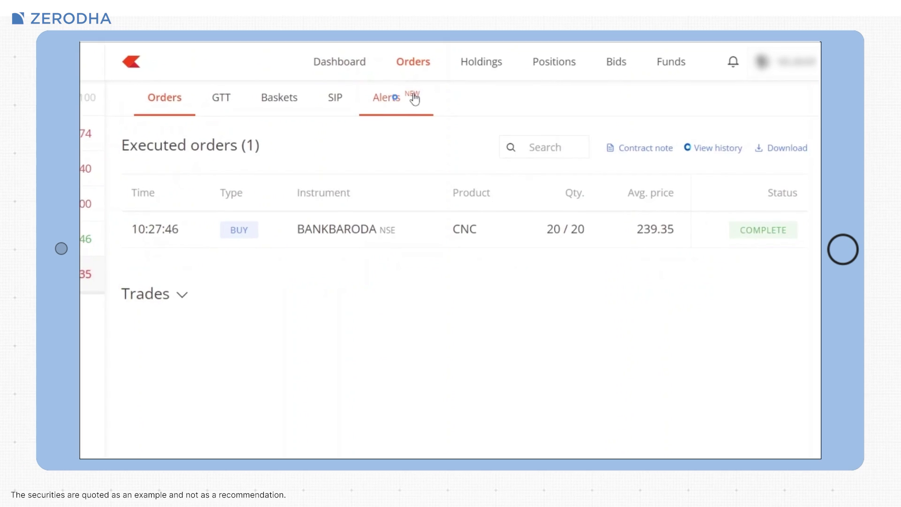
pyautogui.click(495, 133)
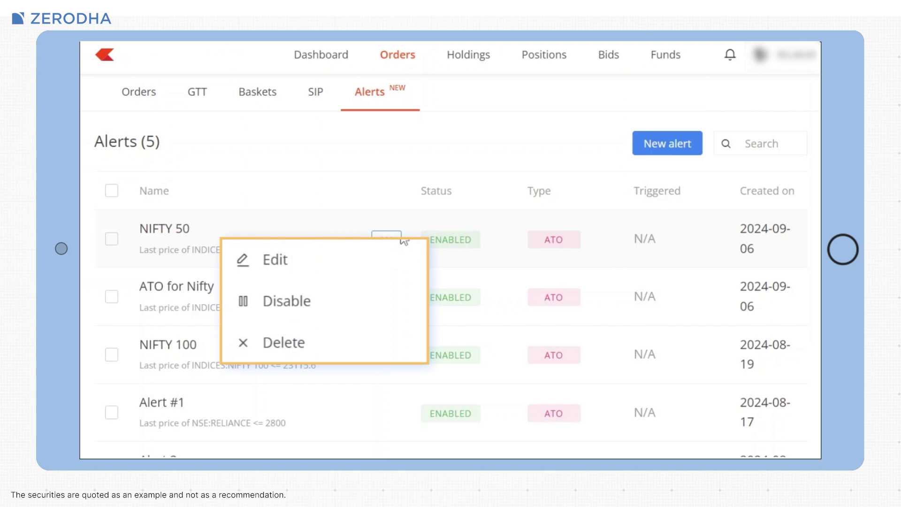
# Edit the NIFTY 50 alert, moving NIFTY SEP FUT below the NIFTY 12th SEP 25100 CE order
pyautogui.click(392, 265)
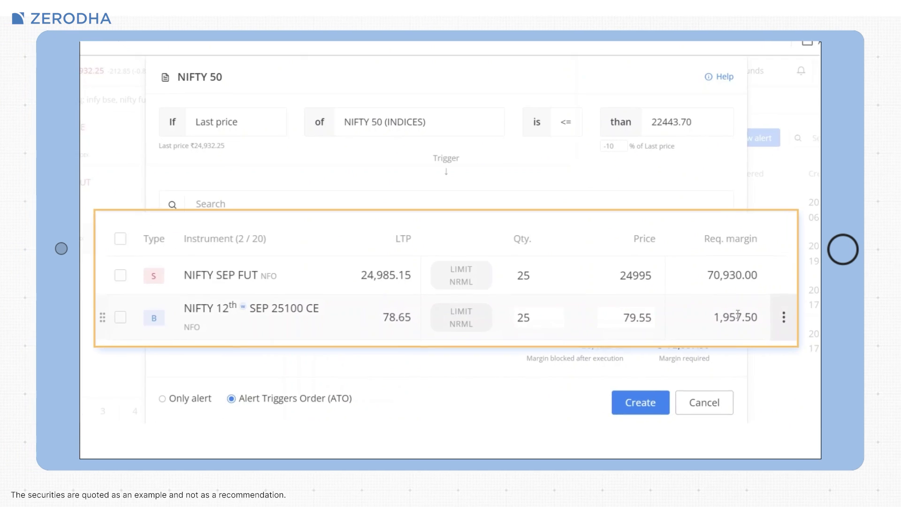
pyautogui.click(788, 317)
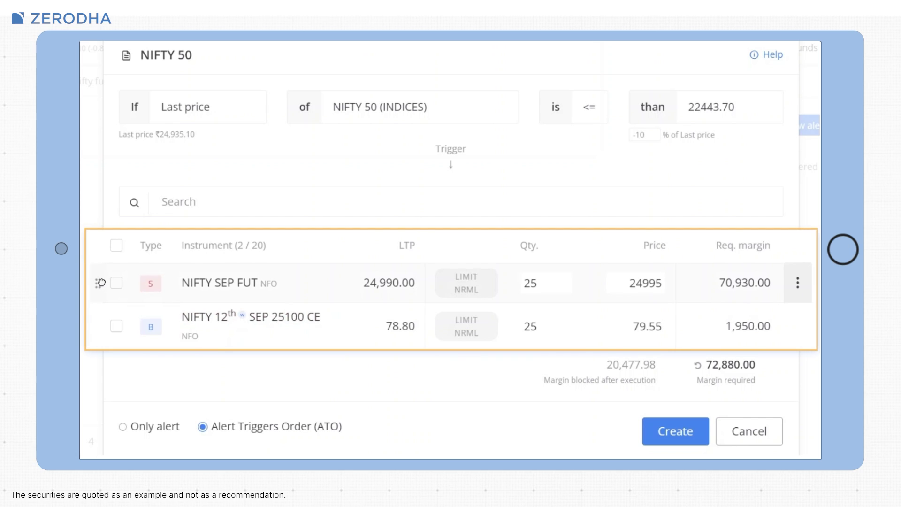
pyautogui.moveTo(101, 282); pyautogui.dragTo(97, 327)
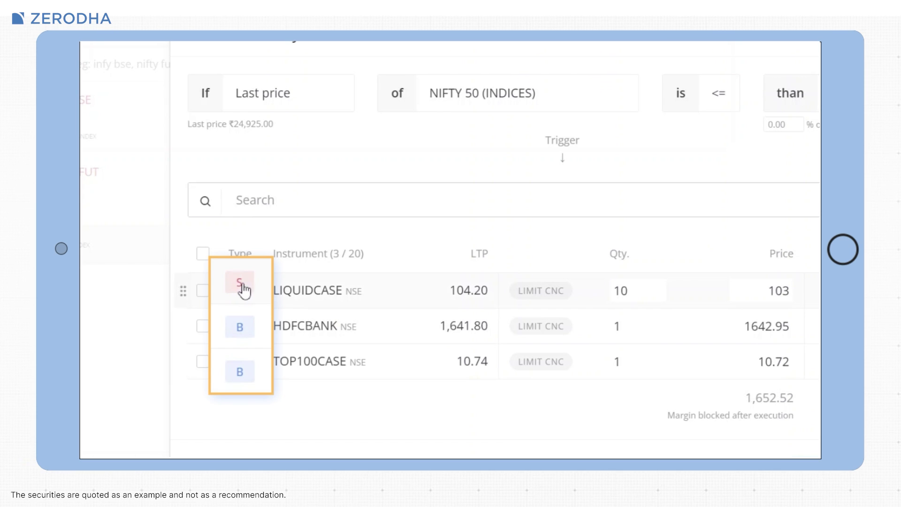
# Delete TOP100CASE and HDFCBANK, then the remaining three orders, from the NIFTY 100 alert
pyautogui.click(240, 326)
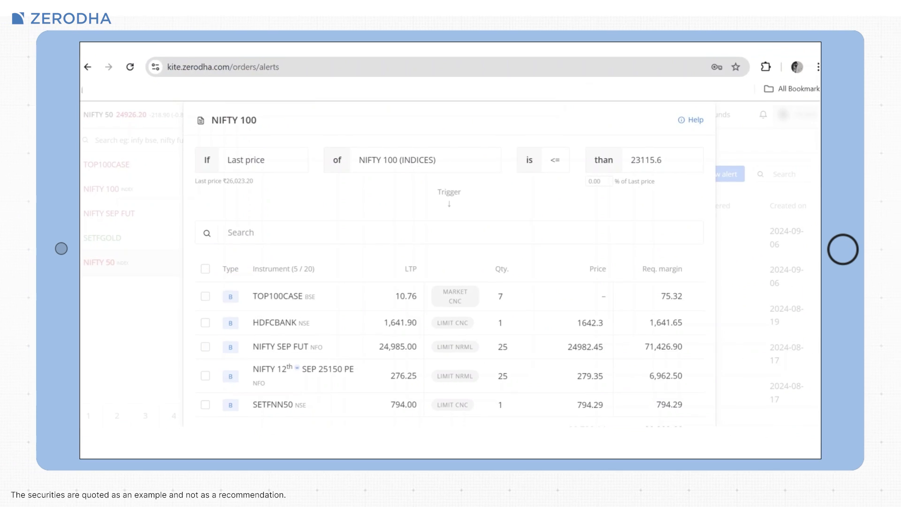
pyautogui.click(206, 298)
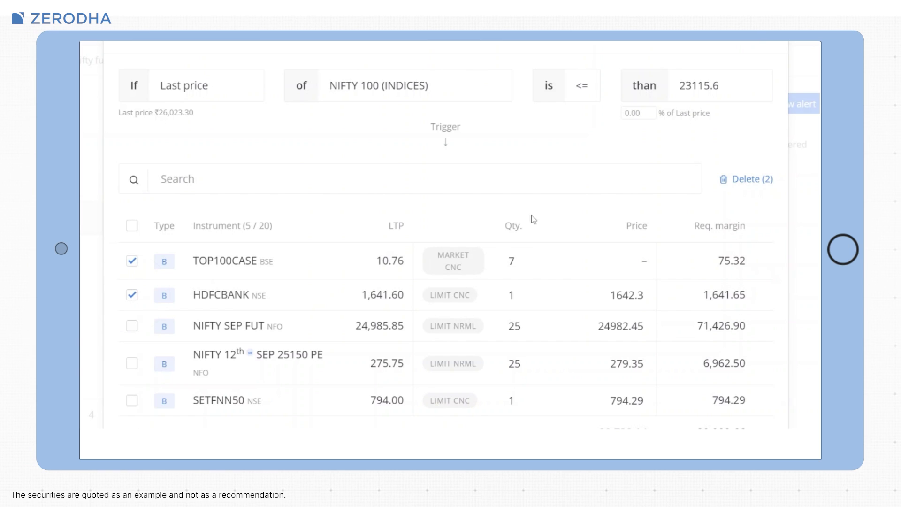
pyautogui.click(739, 179)
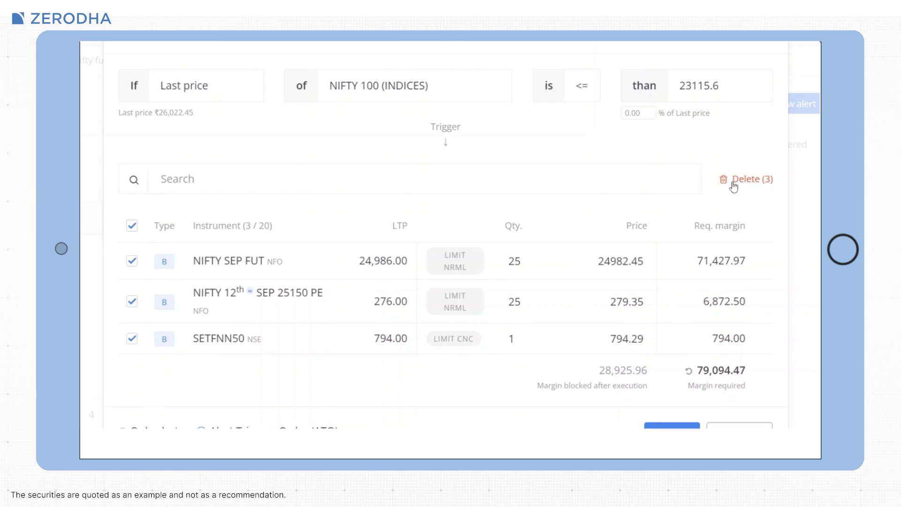
pyautogui.click(733, 181)
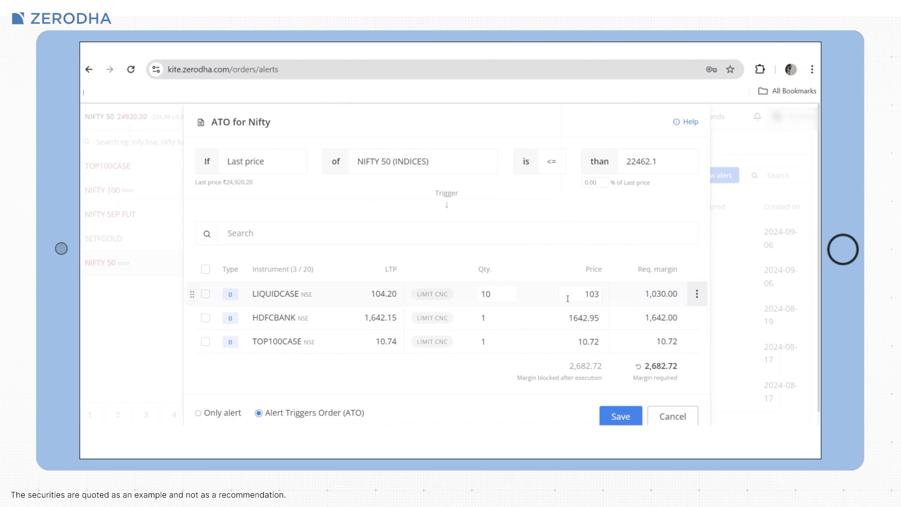
# Step the LIQUIDCASE limit price down from 103 to 102.94
pyautogui.click(594, 297)
pyautogui.click(595, 297)
pyautogui.click(594, 297)
pyautogui.click(594, 296)
pyautogui.click(595, 297)
pyautogui.click(595, 297)
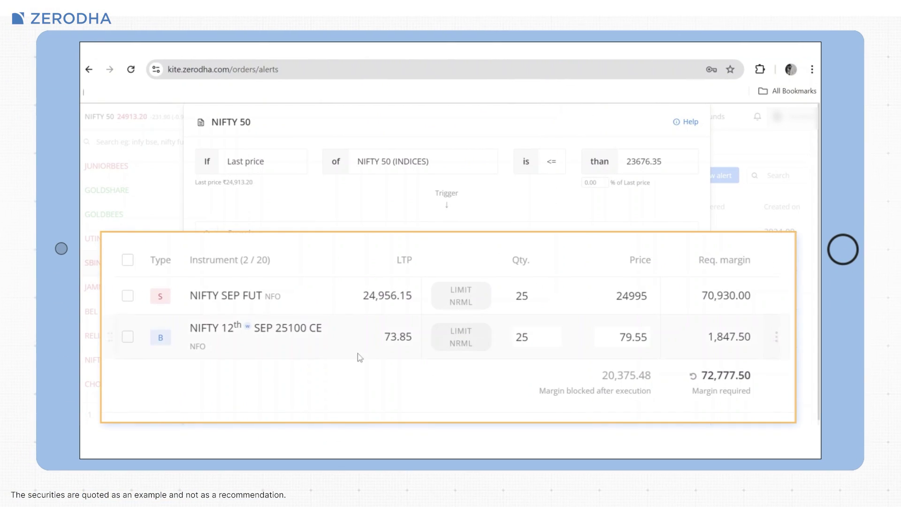
# Move the 25100 CE order above NIFTY SEP FUT and give HDFCBANK a 45-minute validity
pyautogui.moveTo(108, 337); pyautogui.dragTo(111, 302)
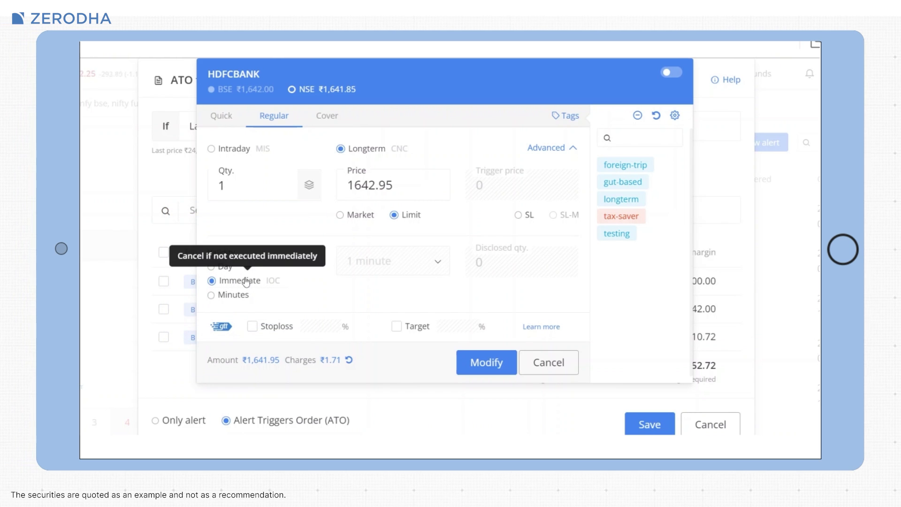
pyautogui.click(211, 295)
pyautogui.click(392, 260)
pyautogui.click(372, 175)
pyautogui.click(486, 362)
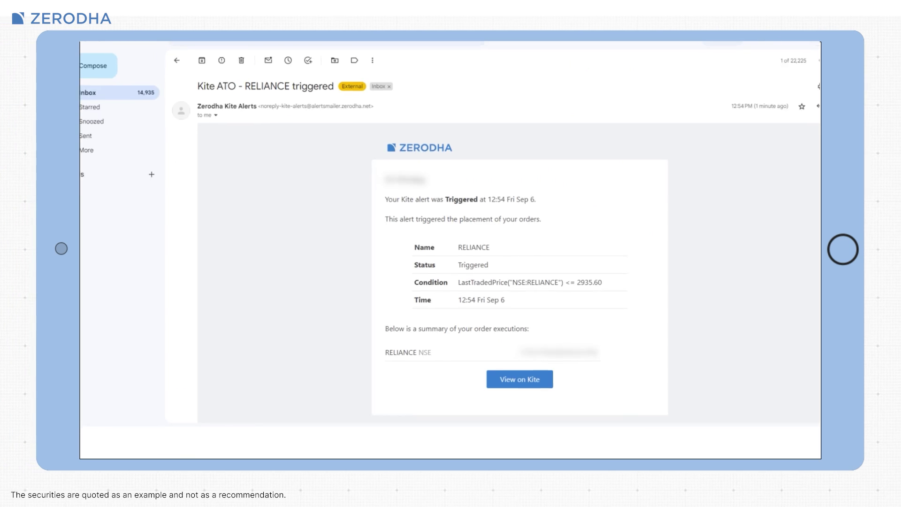